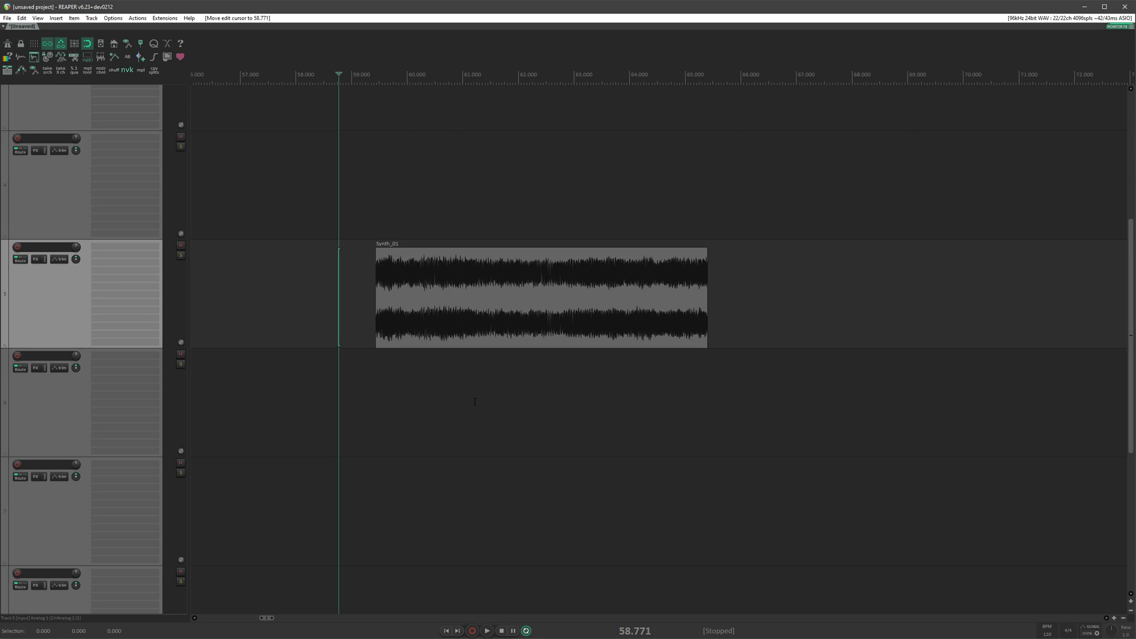
# Audition the Synth_01 clip, then select it.
pyautogui.press('space')
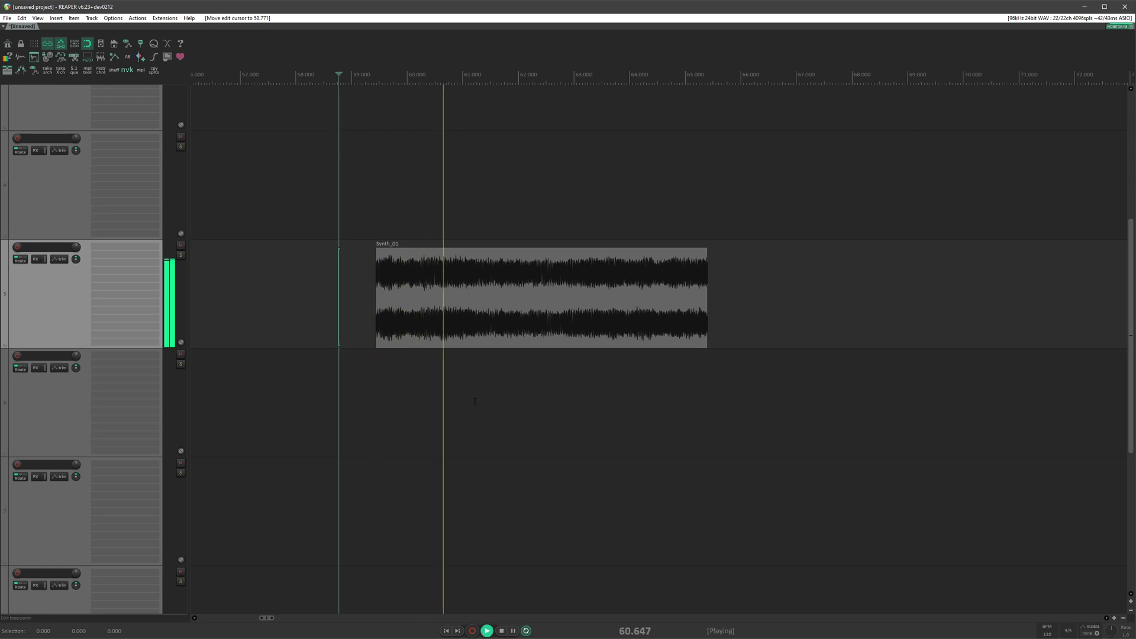
pyautogui.press('space')
pyautogui.hotkey('ctrl', 'a')
# Duplicate Synth_01 and play across the join between the two copies.
pyautogui.hotkey('ctrl', 'd')
pyautogui.click(636, 386)
pyautogui.press('space')
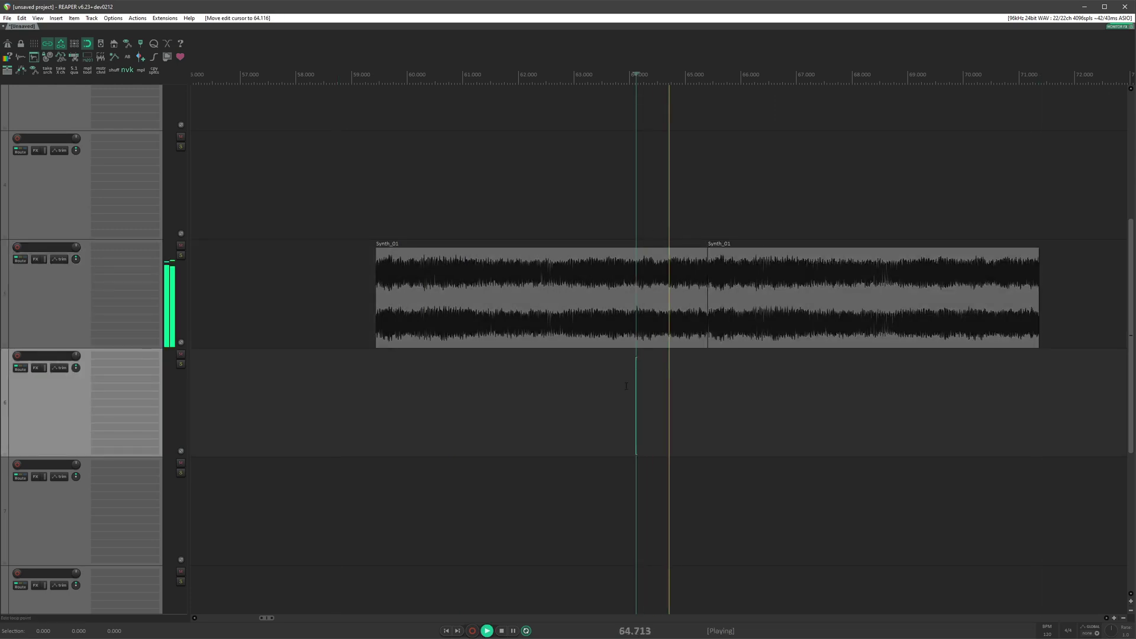
pyautogui.press('space')
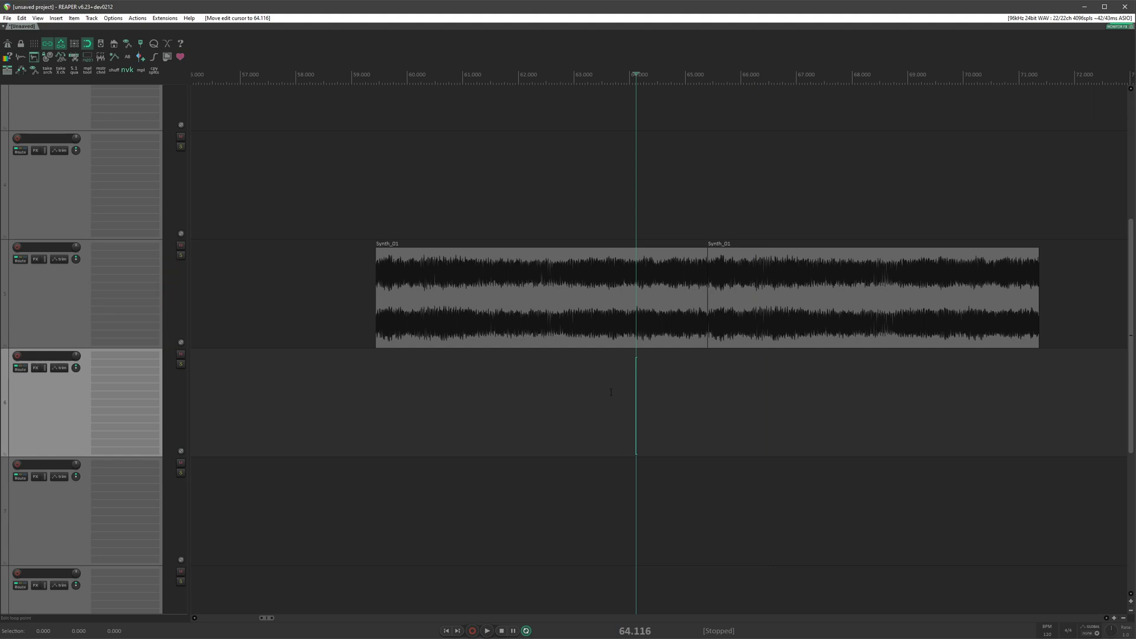
# Remove the duplicate and turn Synth_01 into a seamless loop with nvk_LOOPMAKER.
pyautogui.hotkey('ctrl', 'z')
pyautogui.click(361, 272)
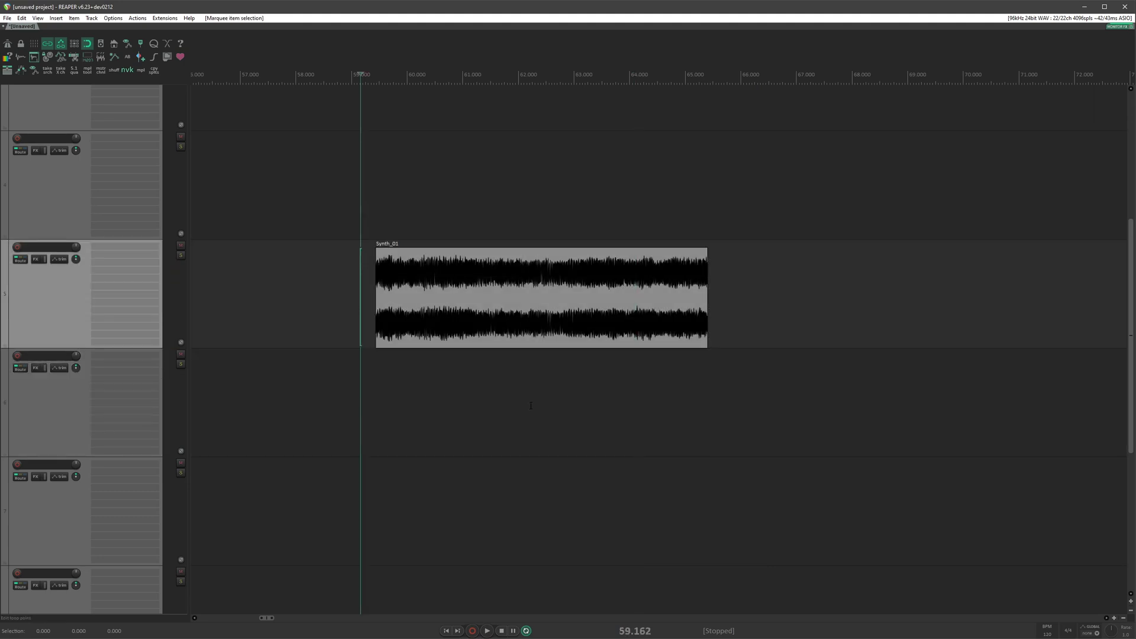
pyautogui.press('l')
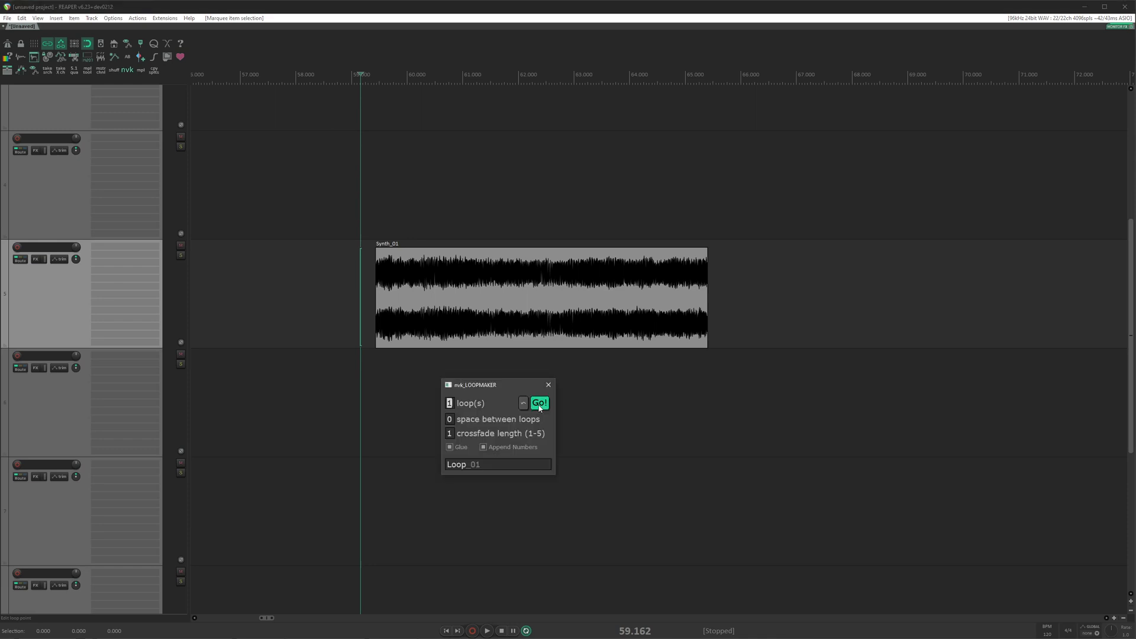
pyautogui.click(538, 403)
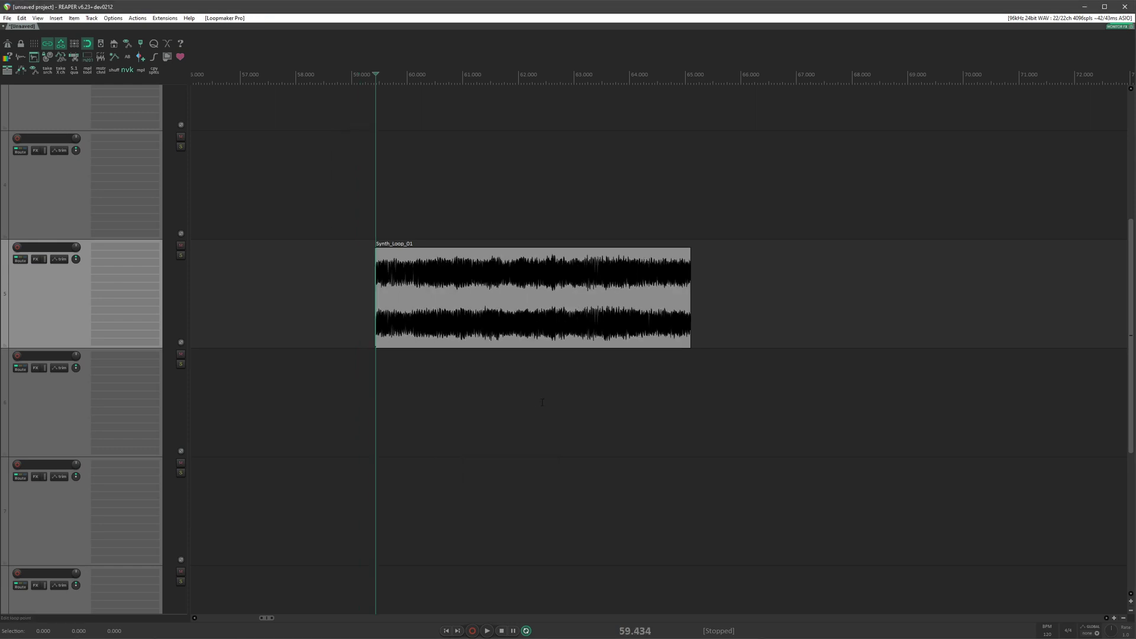
# Extend the Synth_01 loop so it repeats, and listen to it.
pyautogui.moveTo(689, 318); pyautogui.dragTo(1005, 318)
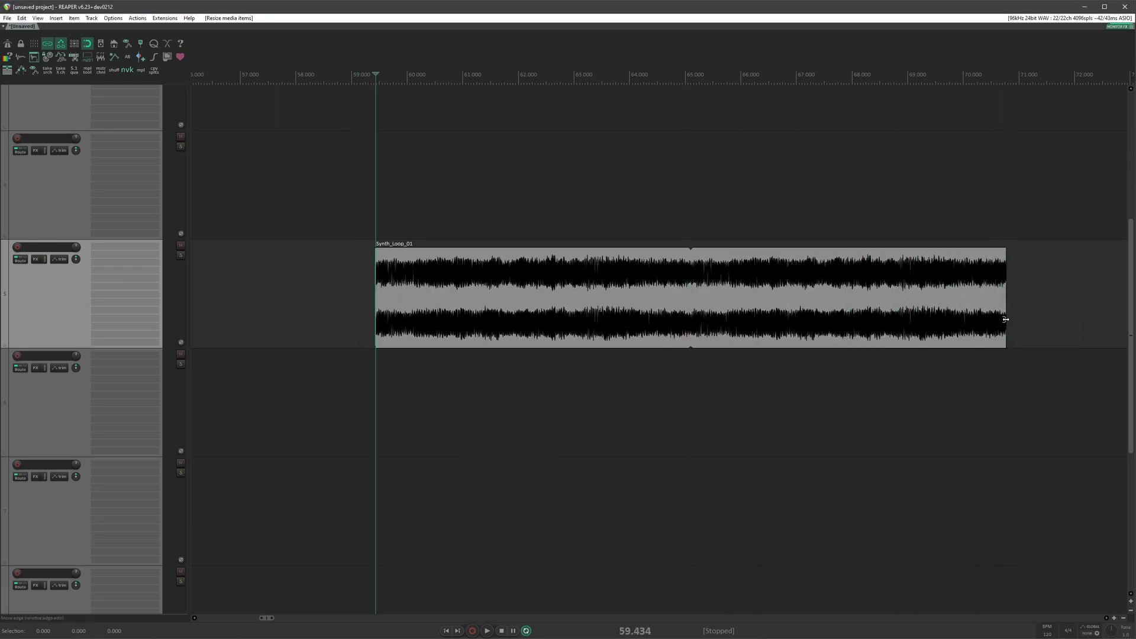
pyautogui.press('space')
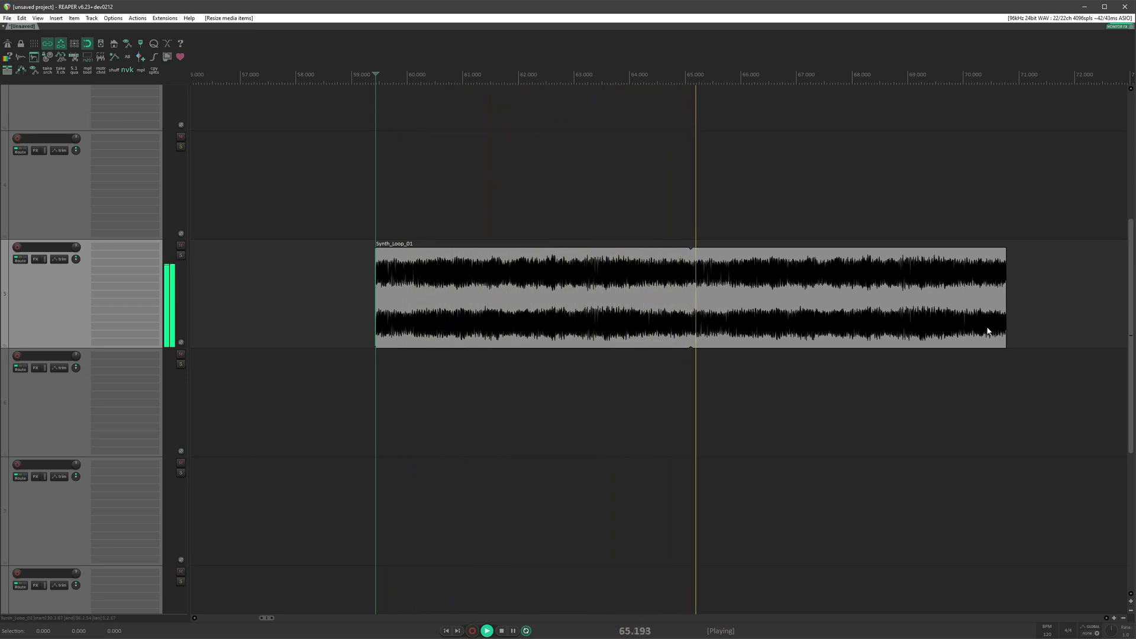
pyautogui.press('space')
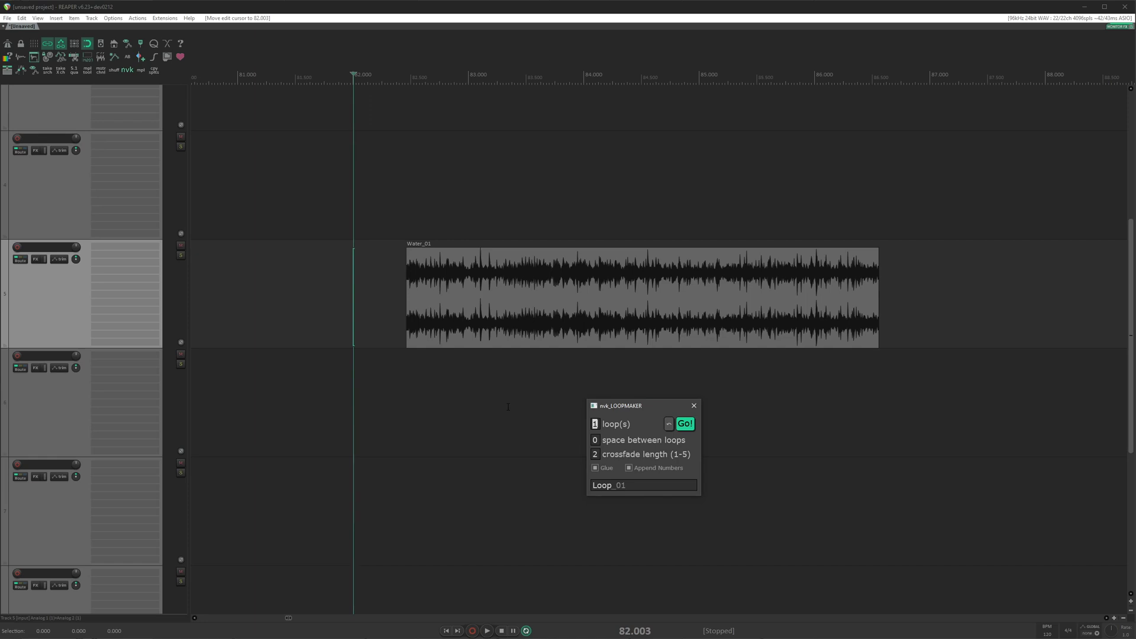
# Audition Water_01, then set loops to 5 and split it into Water_Loop_01–05.
pyautogui.click(406, 293)
pyautogui.press('space')
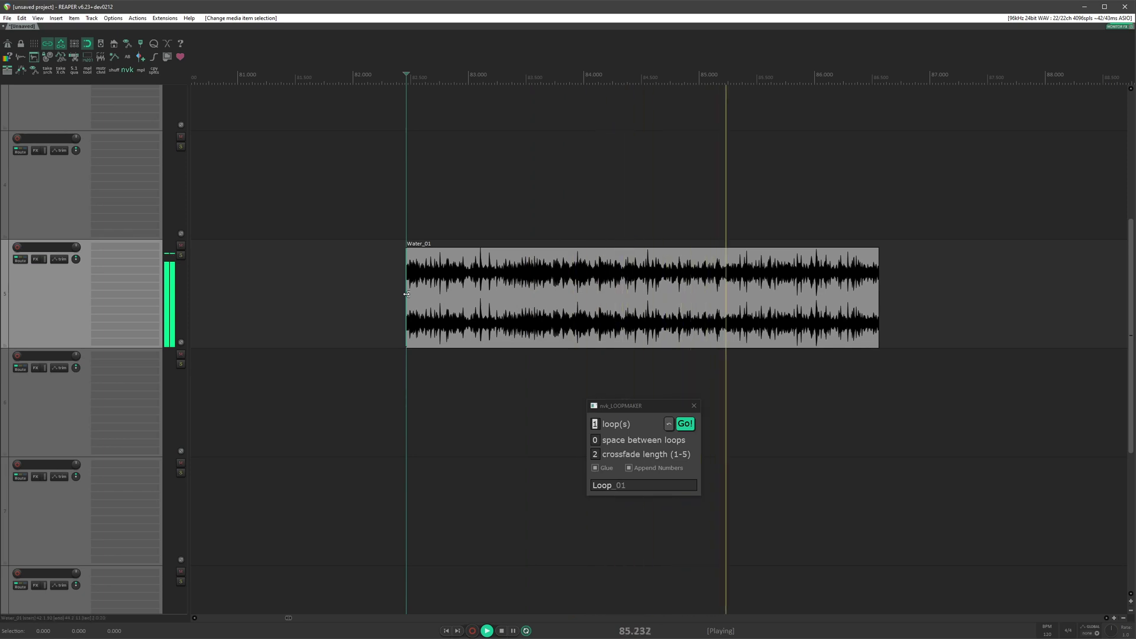
pyautogui.press('space')
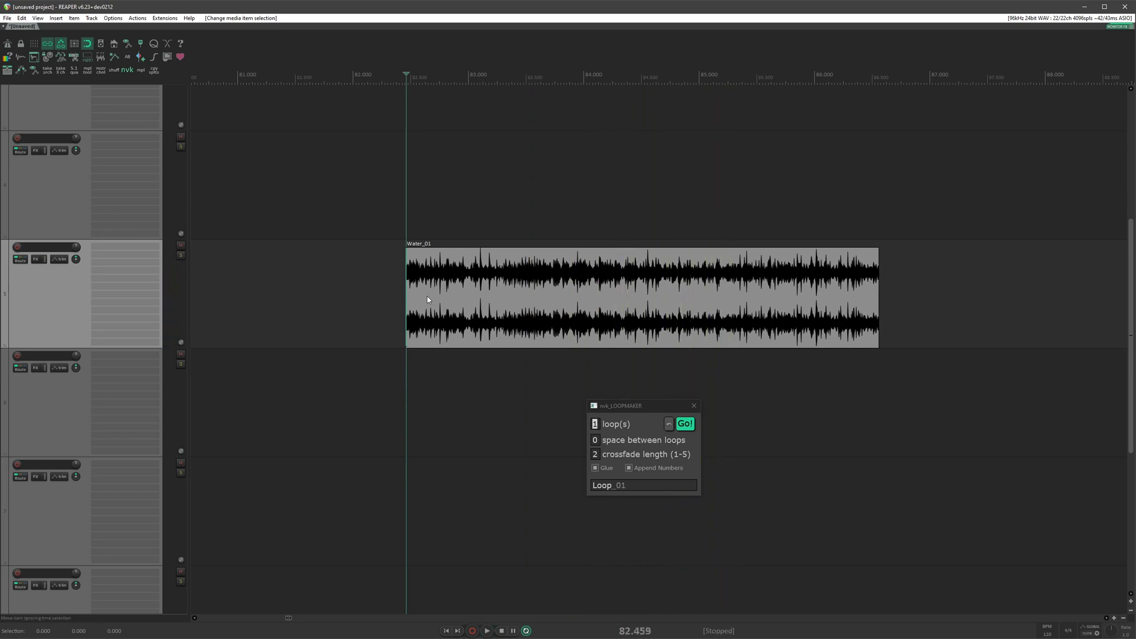
pyautogui.click(598, 425)
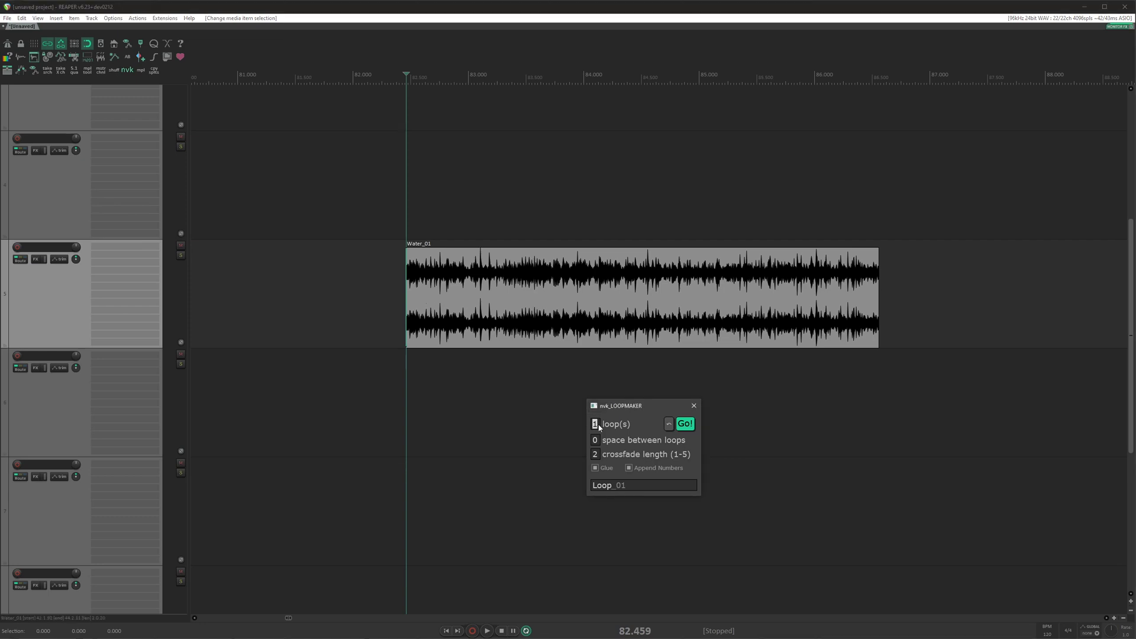
pyautogui.write('5')
pyautogui.click(685, 424)
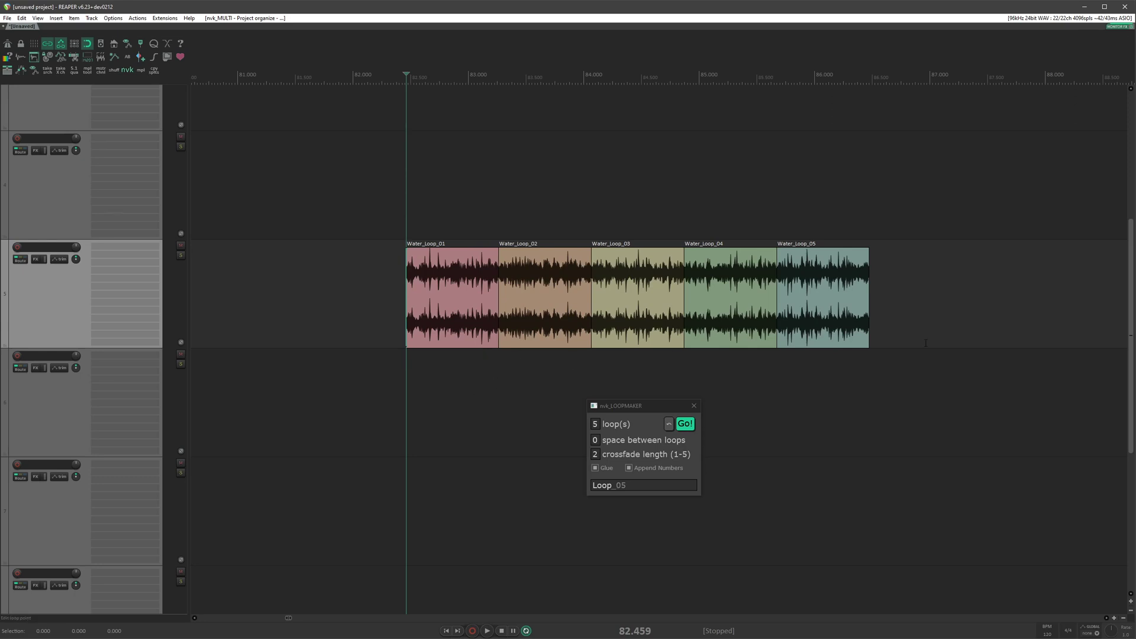
# Move Water_Loop_05 away from the other loops and audition it alone.
pyautogui.moveTo(824, 315); pyautogui.dragTo(1081, 315)
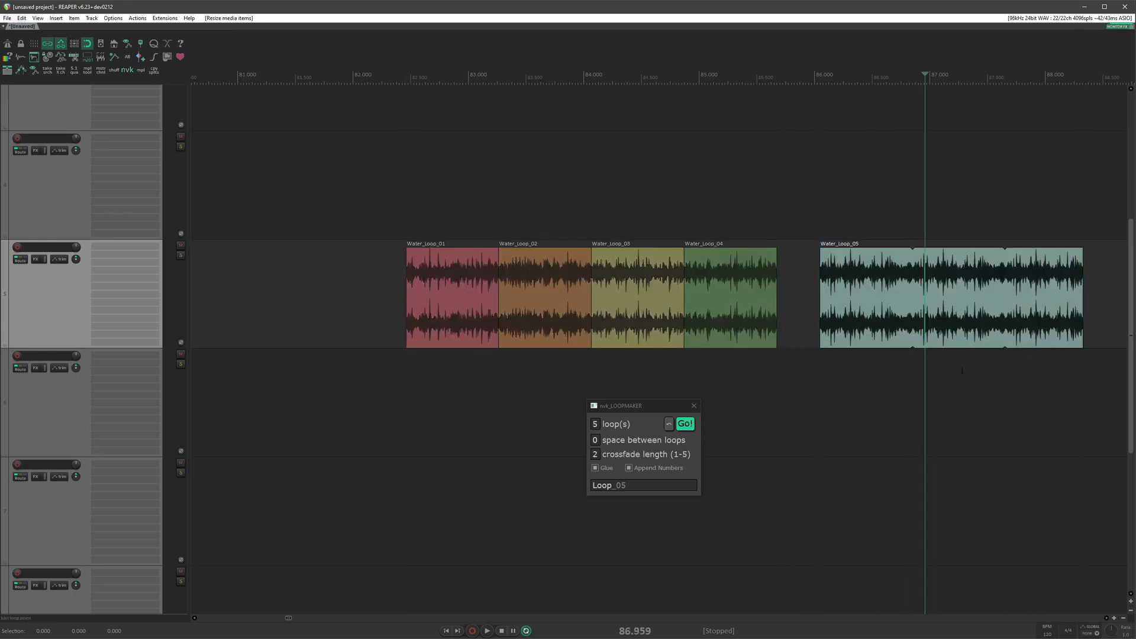
pyautogui.click(822, 302)
pyautogui.press('space')
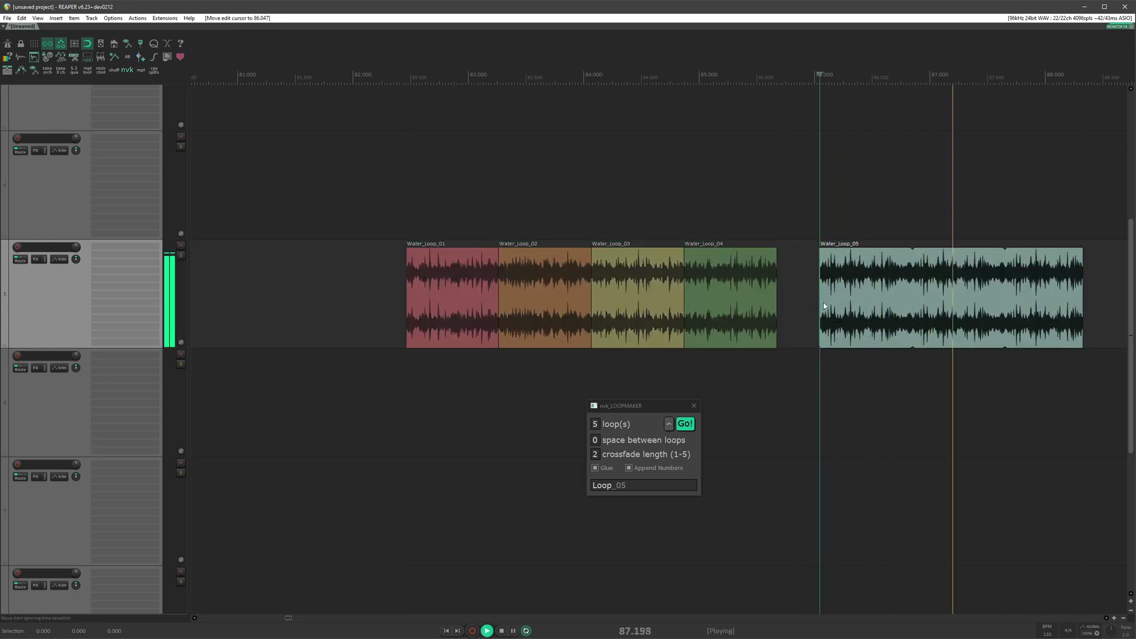
pyautogui.press('space')
# Undo the move and play the five-loop chain from Water_Loop_01.
pyautogui.hotkey('ctrl', 'z')
pyautogui.hotkey('ctrl', 'z')
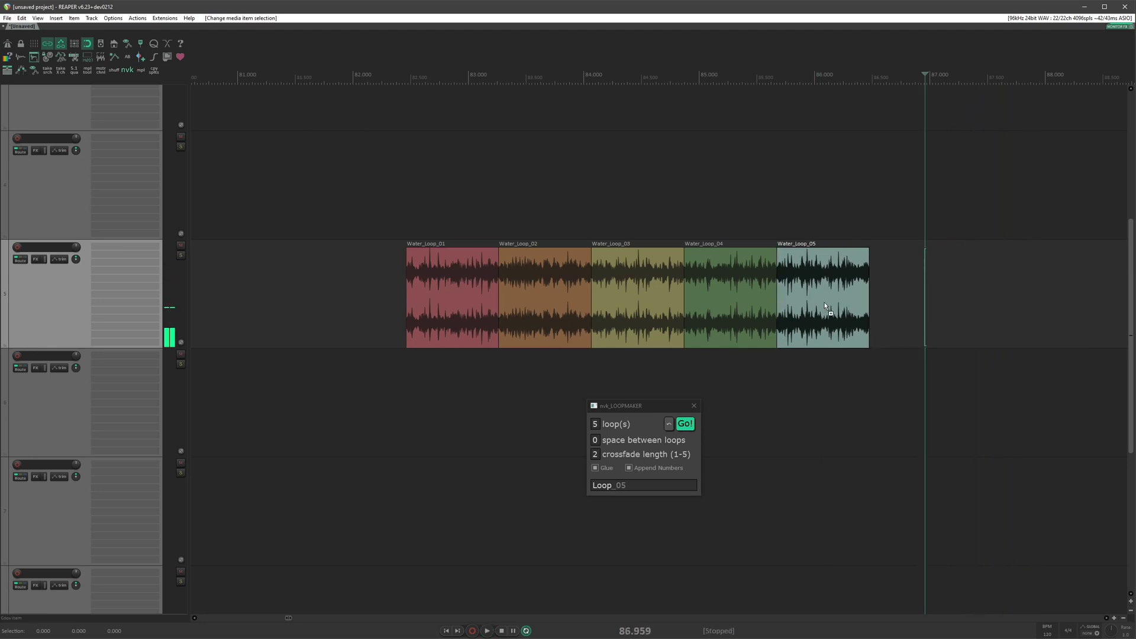
pyautogui.click(406, 281)
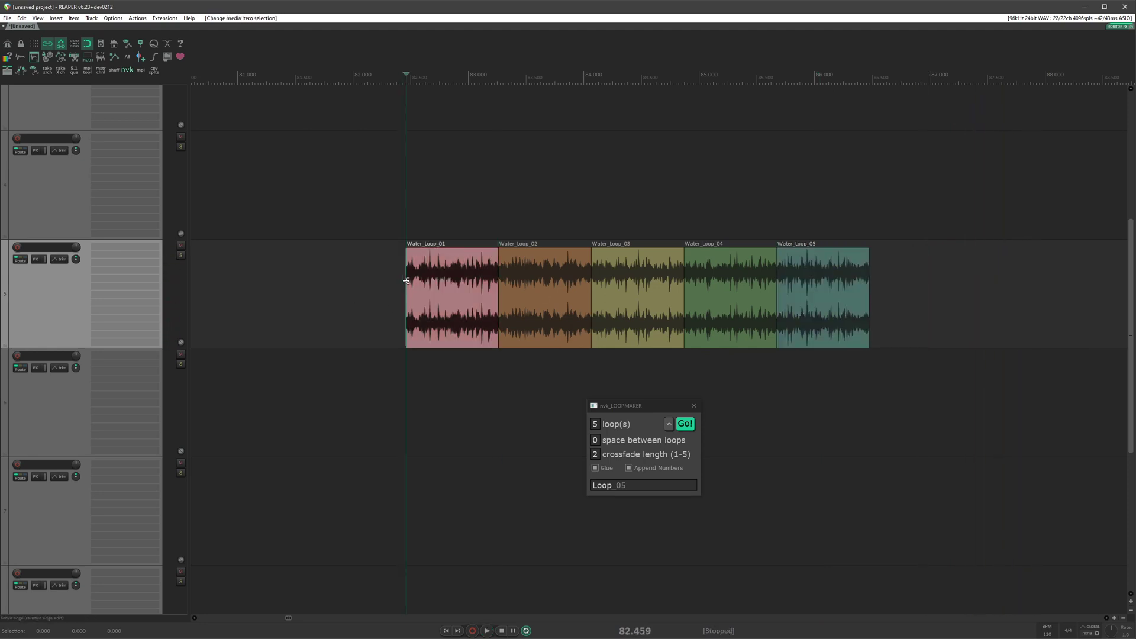
pyautogui.press('space')
# Select all five water loops, shuffle their order, and listen to the result.
pyautogui.moveTo(365, 239); pyautogui.dragTo(883, 399)
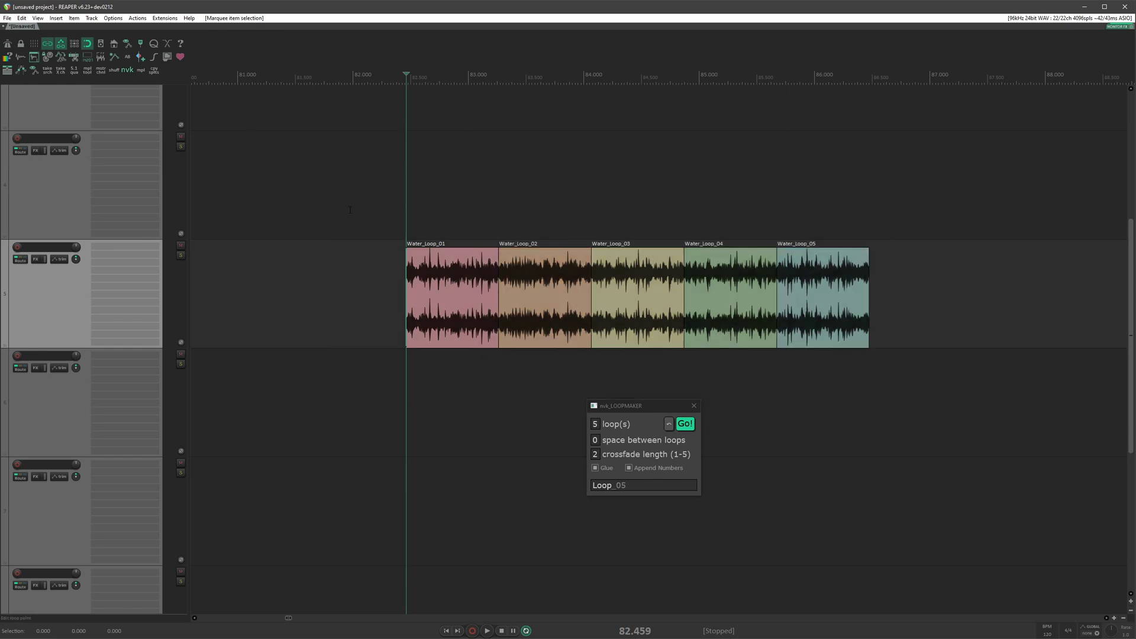
pyautogui.press('s')
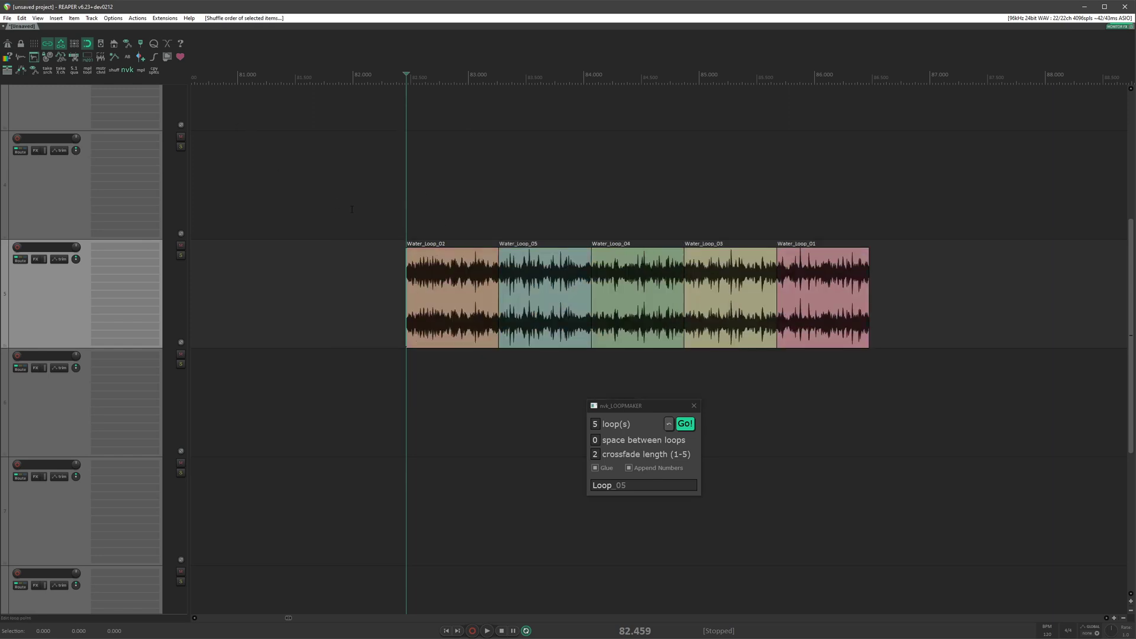
pyautogui.press('space')
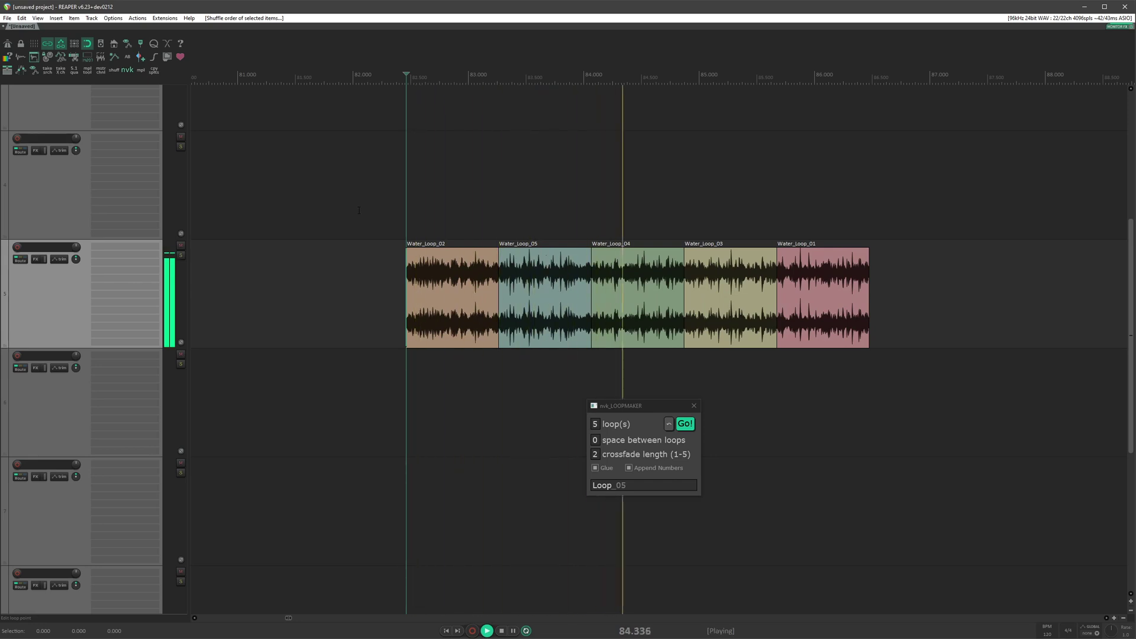
pyautogui.press('space')
# Shuffle the water loops into a new order and listen again.
pyautogui.press('s')
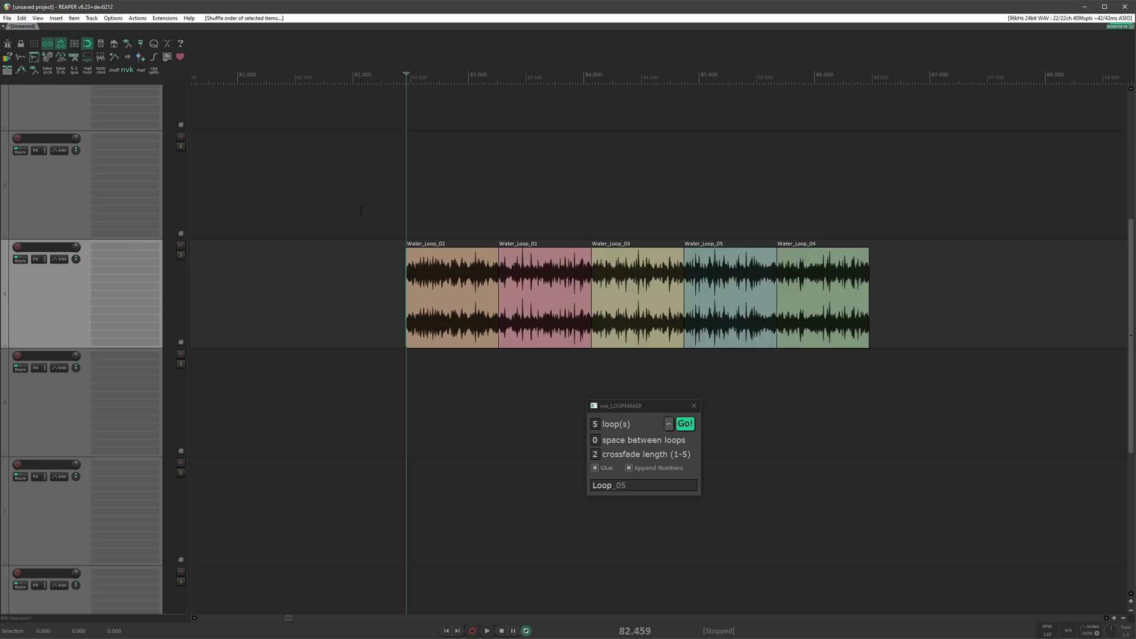
pyautogui.press('space')
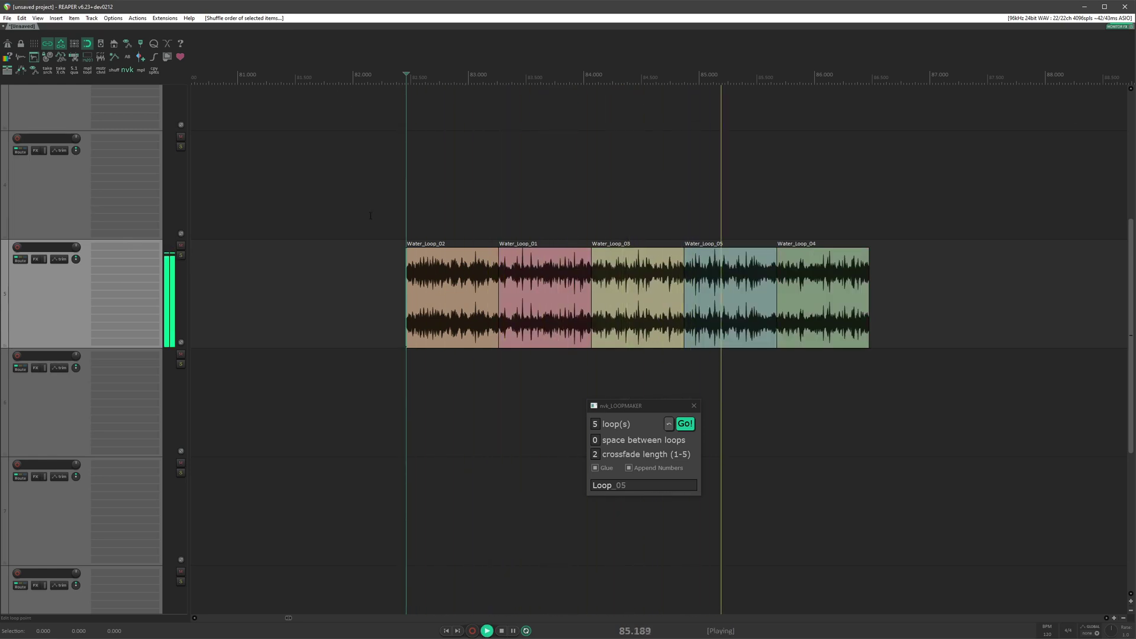
pyautogui.press('space')
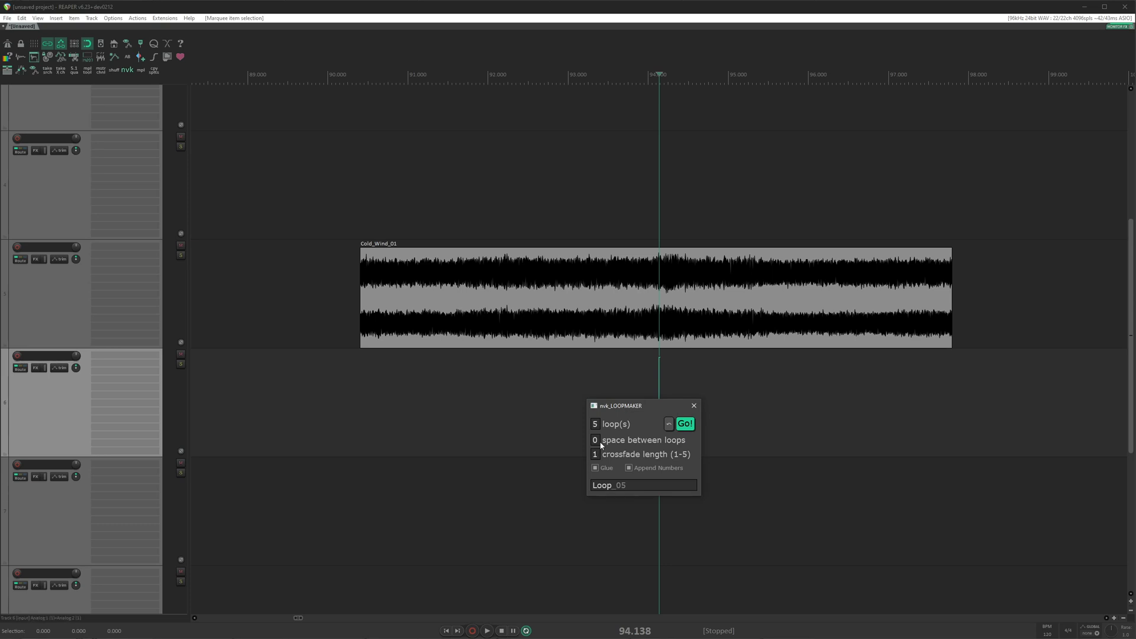
pyautogui.doubleClick(595, 440)
pyautogui.write('1')
pyautogui.click(686, 425)
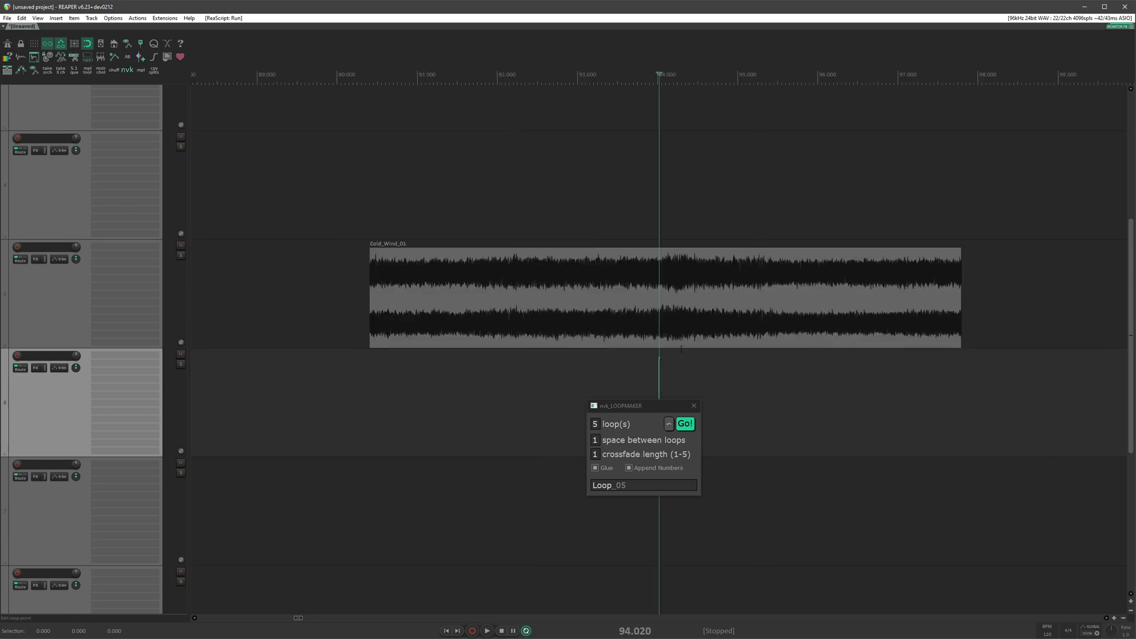
pyautogui.click(635, 325)
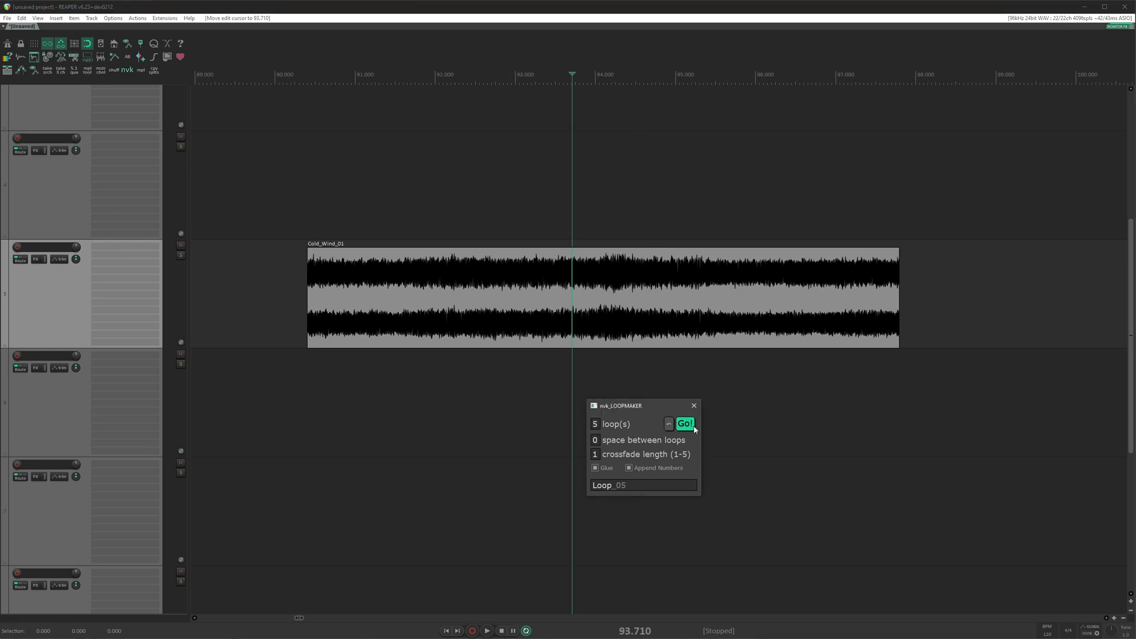
pyautogui.click(684, 423)
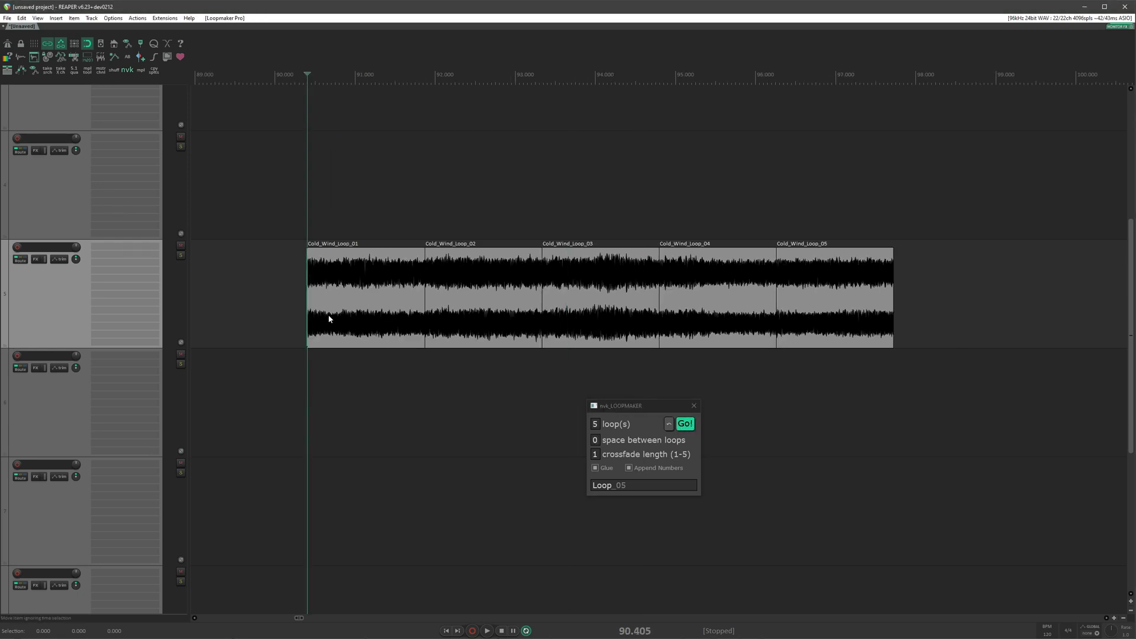
pyautogui.press('c')
pyautogui.press('space')
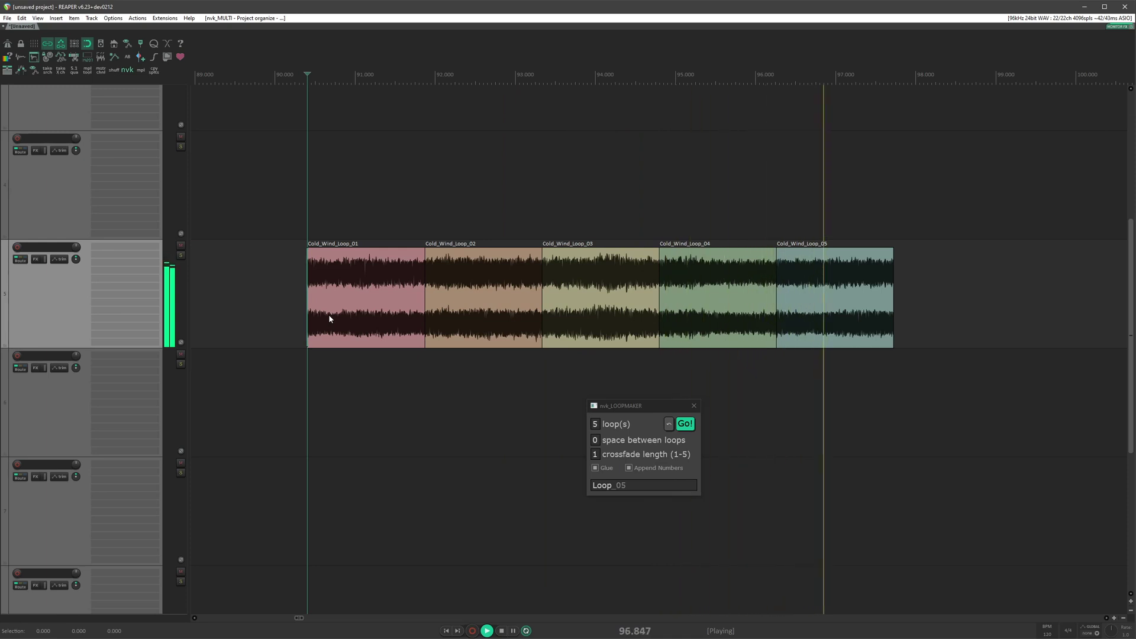
pyautogui.press('space')
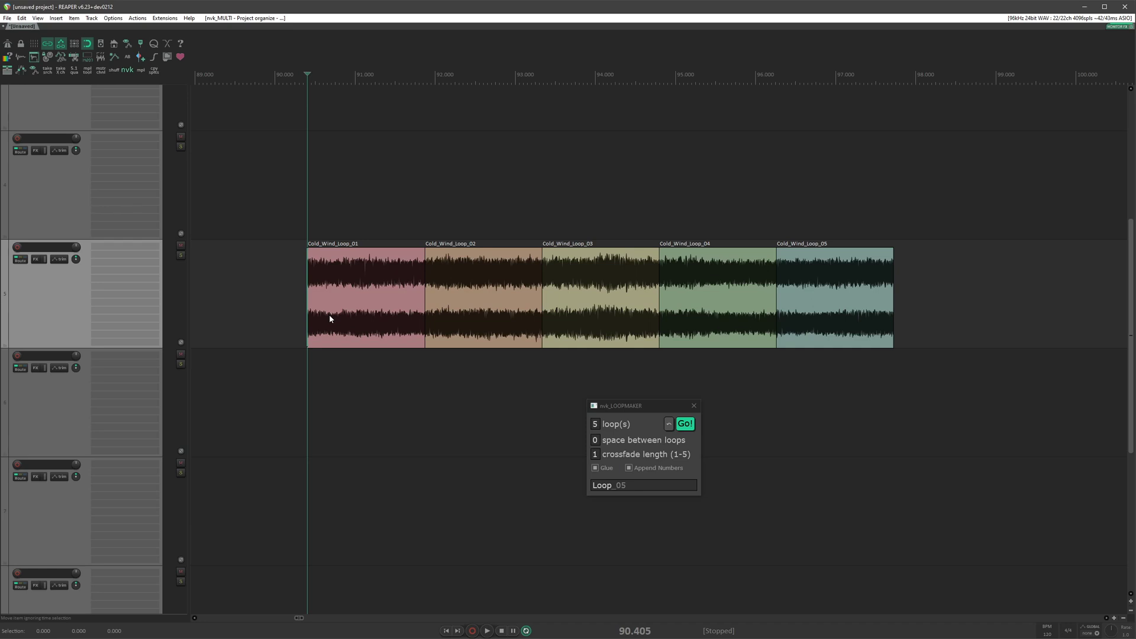
pyautogui.hotkey('ctrl', 'z')
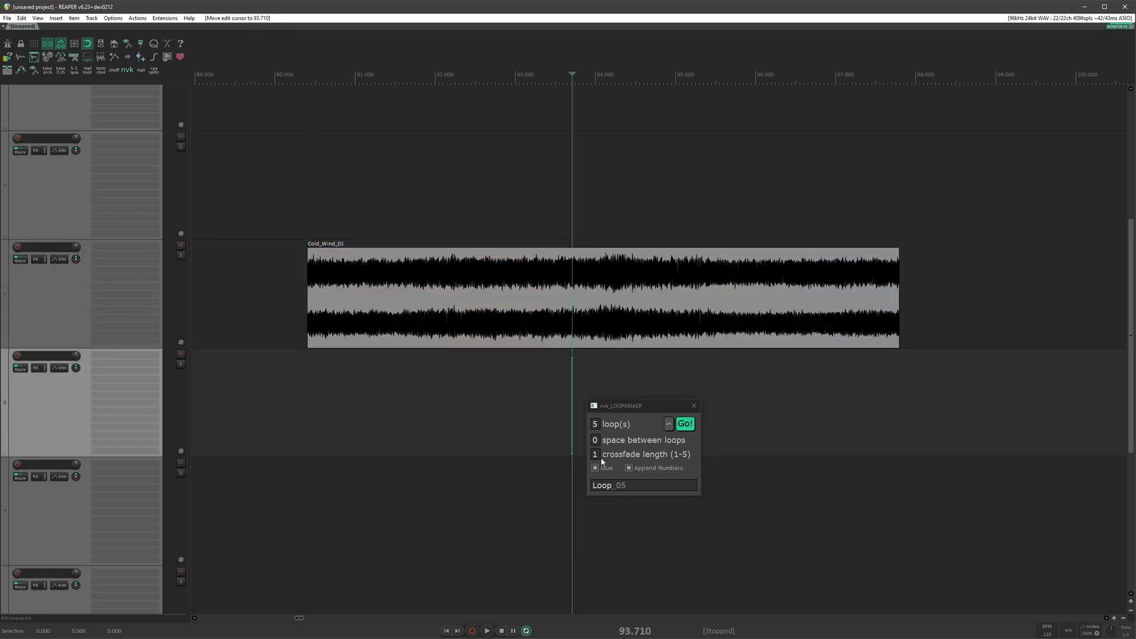
# Split Cold_Wind_01 into five loops with crossfade length 5 and audition them.
pyautogui.click(595, 454)
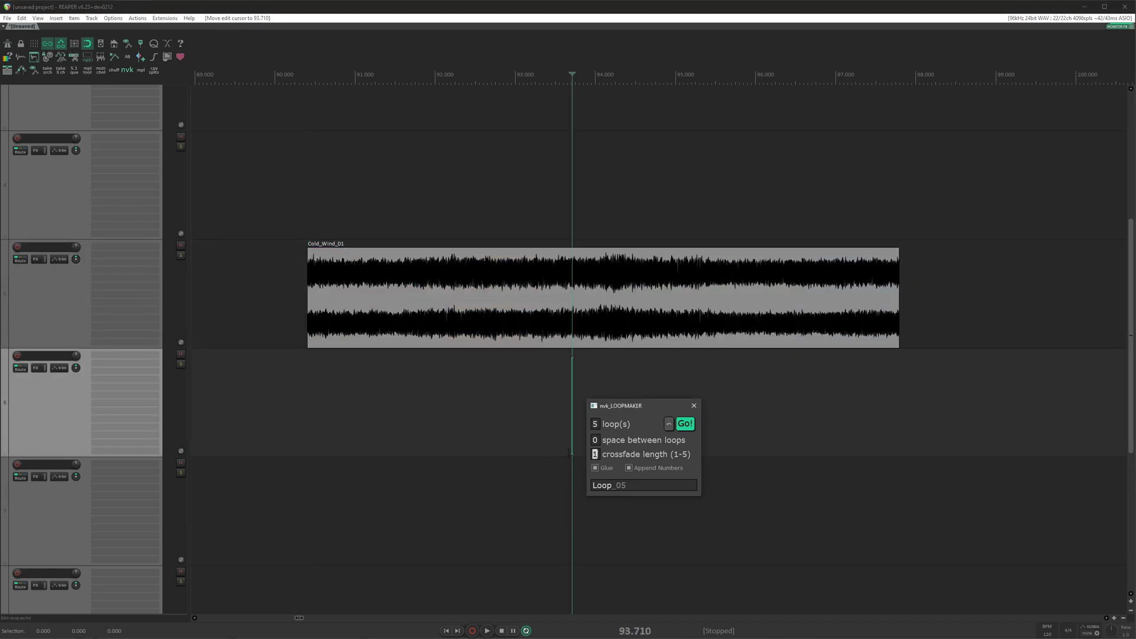
pyautogui.write('5')
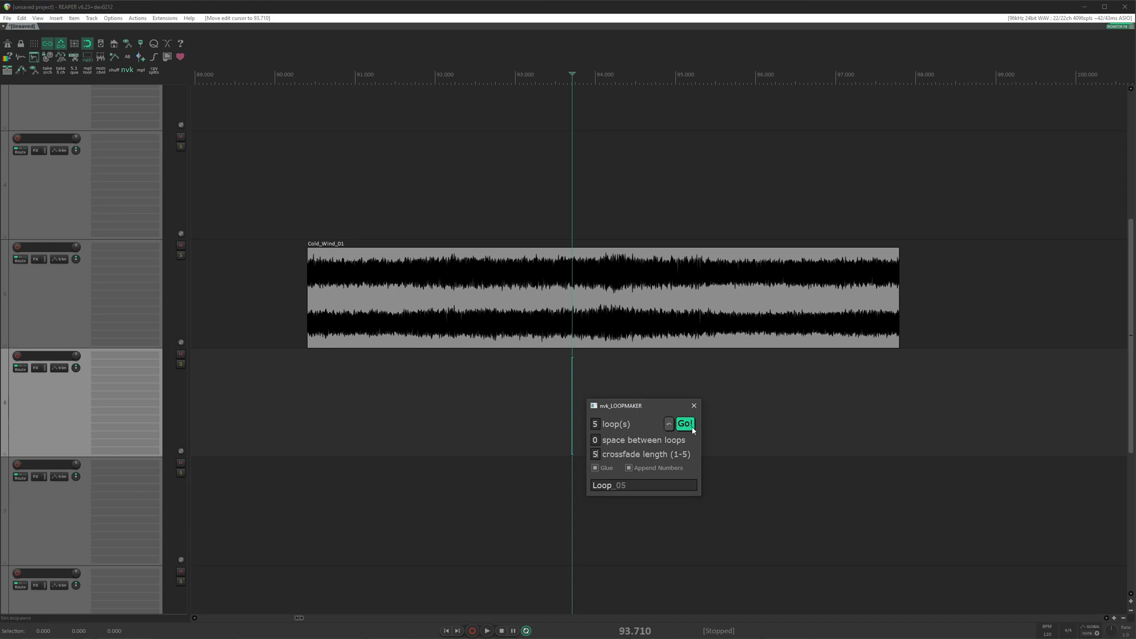
pyautogui.click(685, 423)
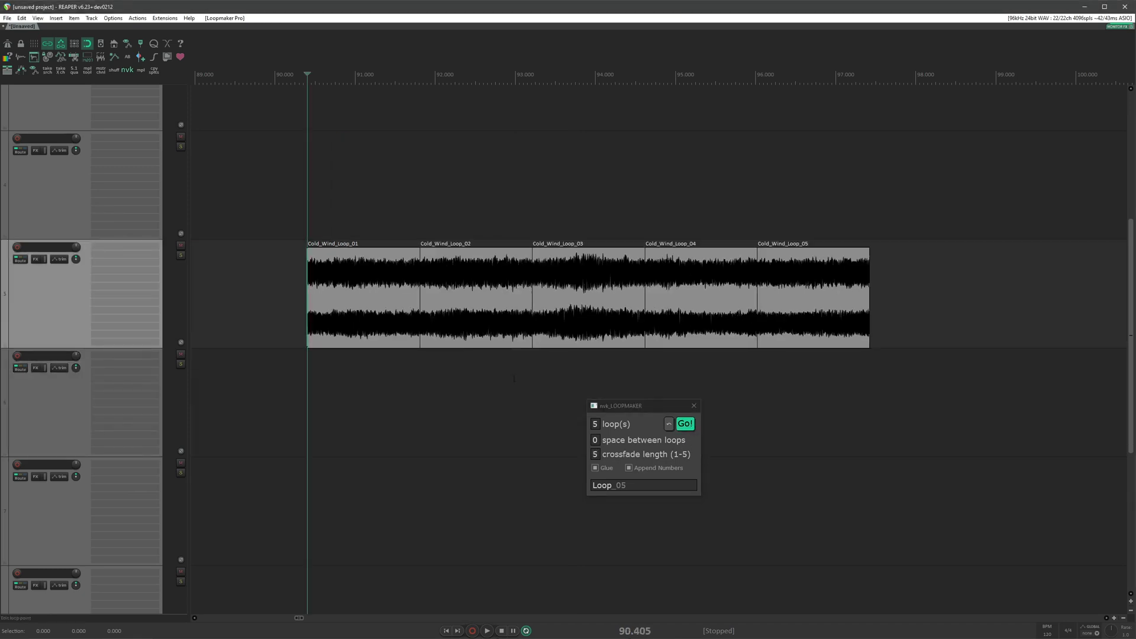
pyautogui.press('space')
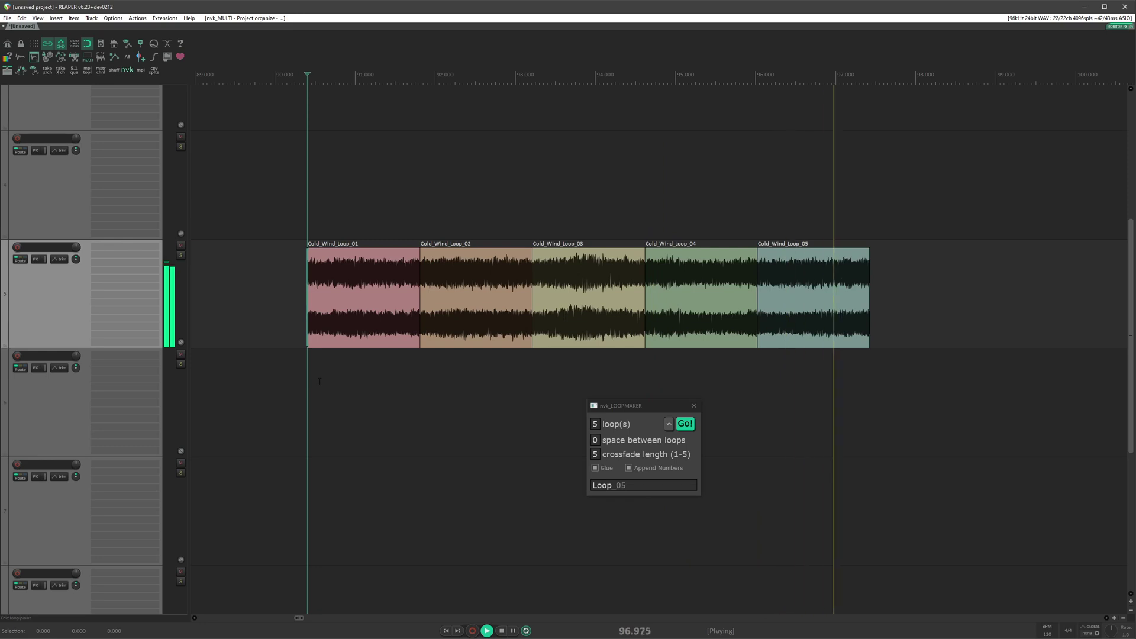
pyautogui.press('space')
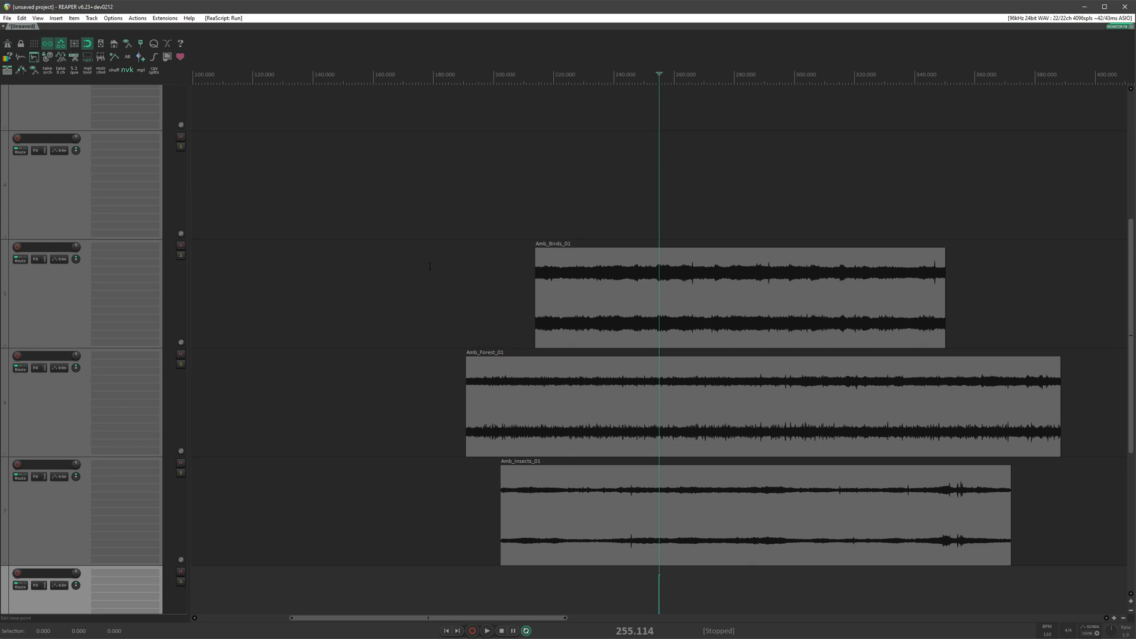
# Loop Amb_Birds_01, Amb_Forest_01 and Amb_Insects_01 to equal aligned lengths, then audition them together.
pyautogui.moveTo(393, 233); pyautogui.dragTo(711, 512)
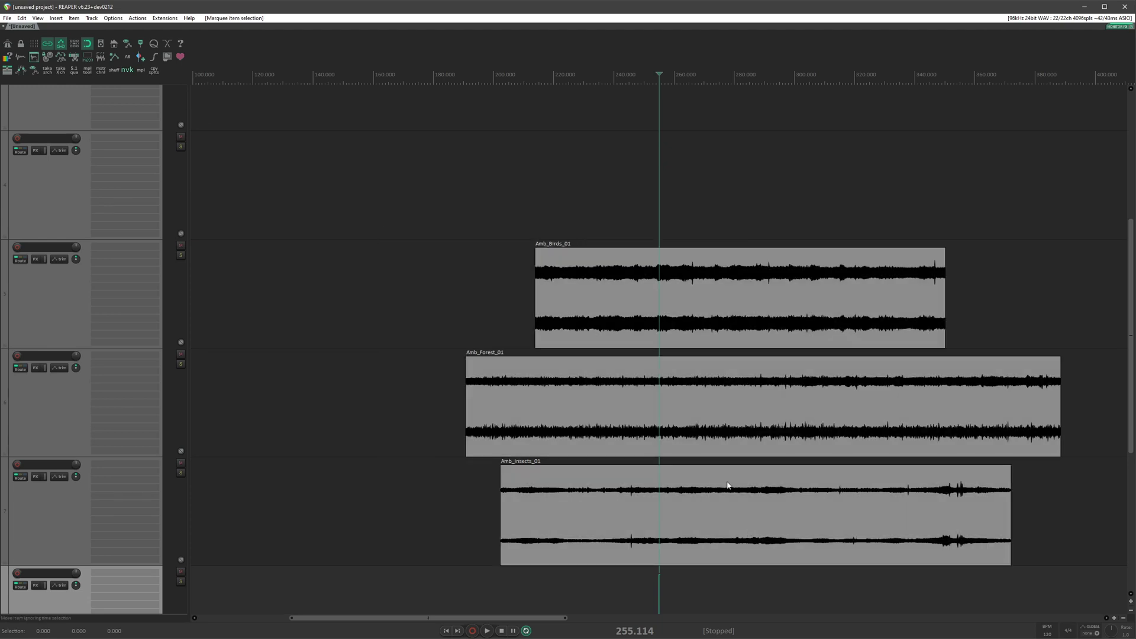
pyautogui.press('l')
pyautogui.click(727, 480)
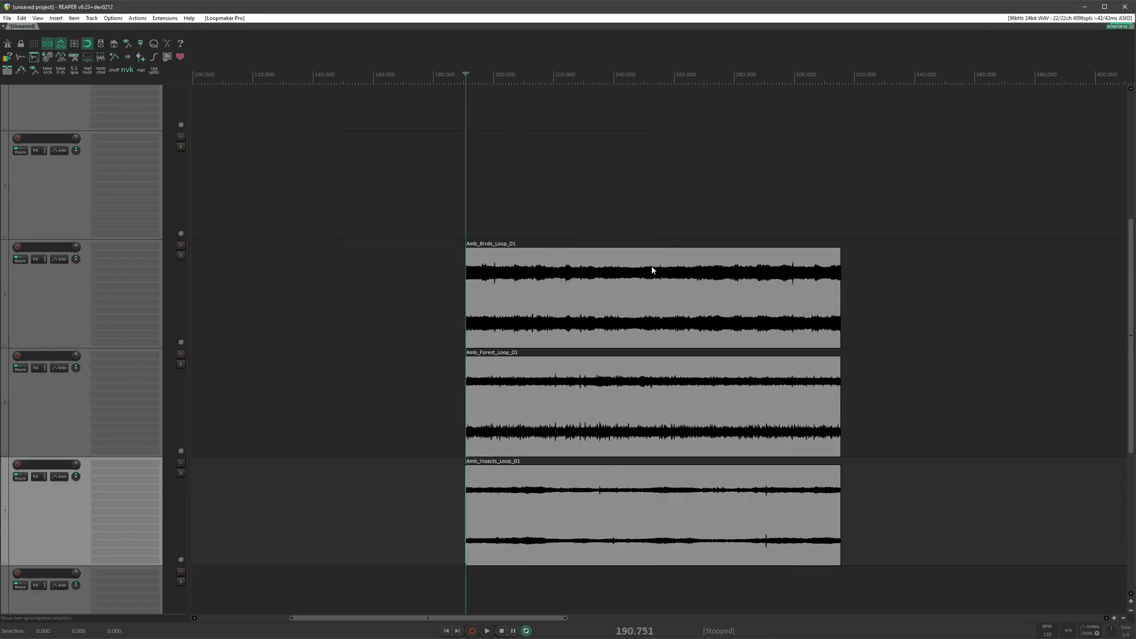
pyautogui.press('space')
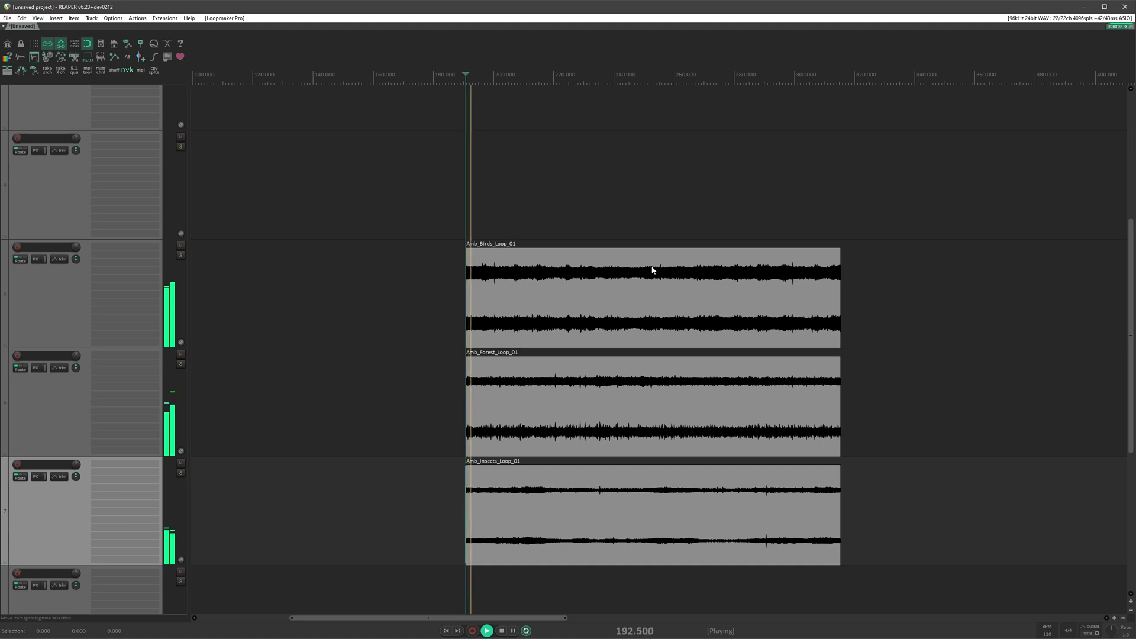
pyautogui.press('space')
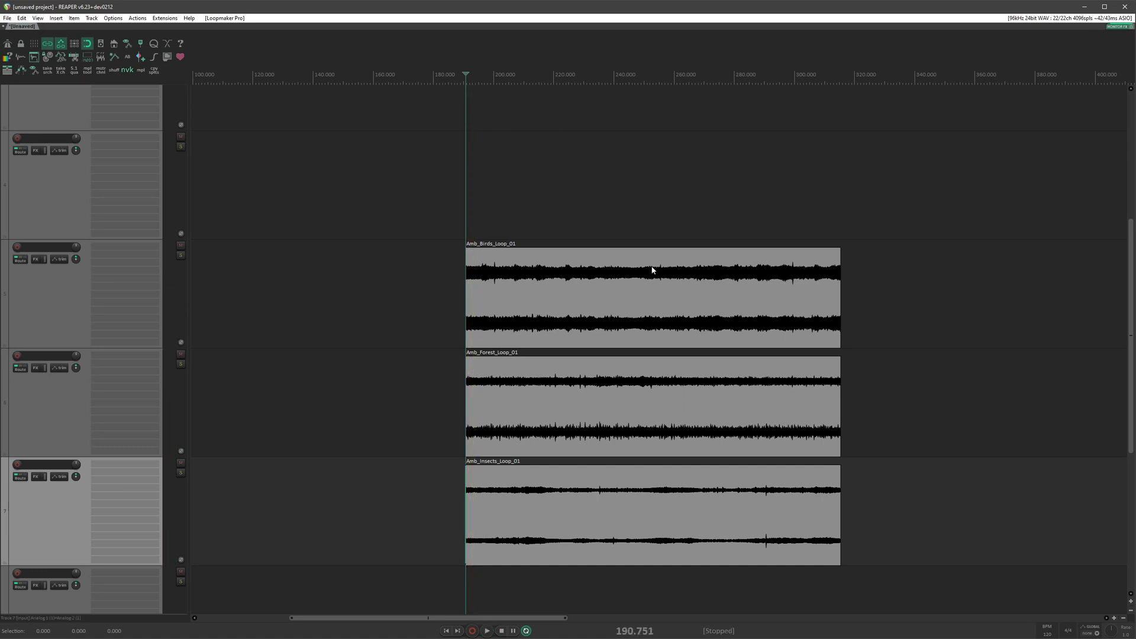